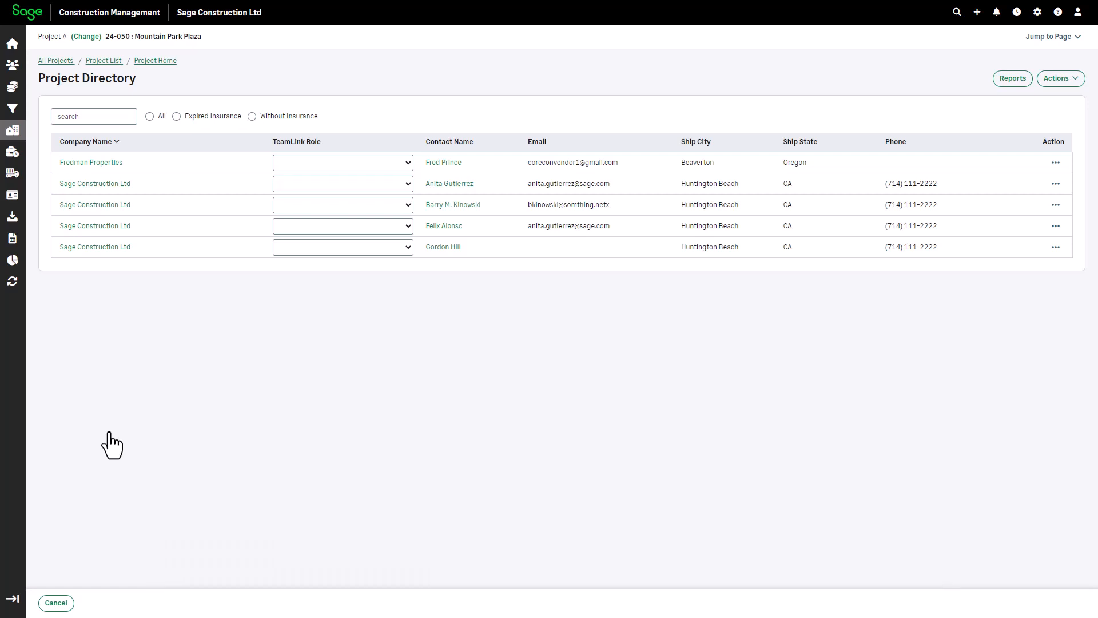
Step: Assign the Owner TeamLink role to the Fredman Properties contact in the project directory
left_click(404, 164)
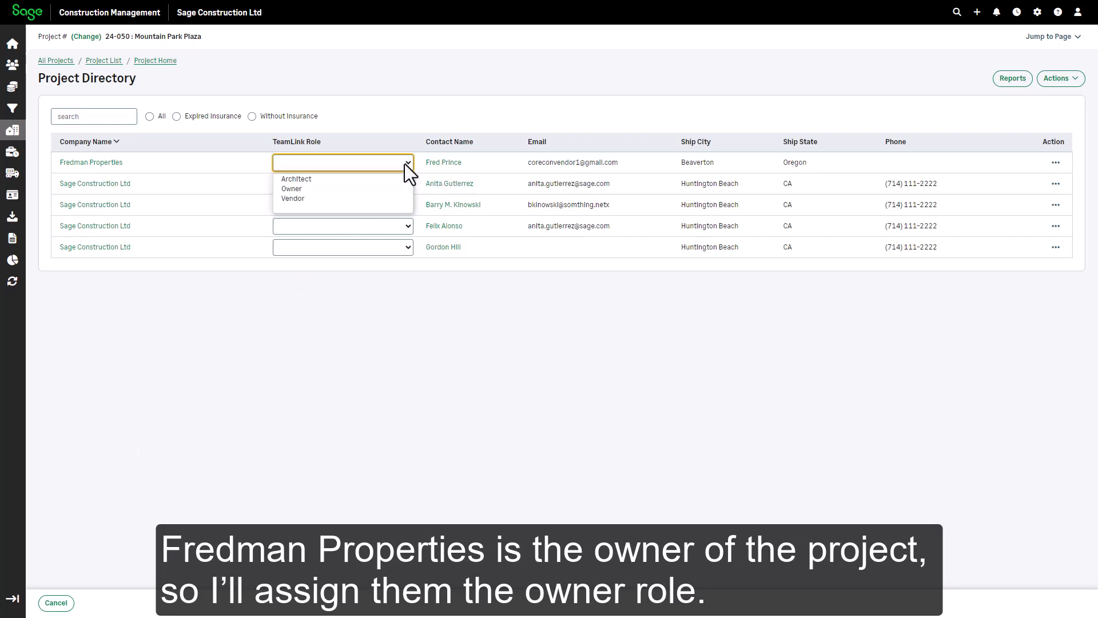
left_click(326, 191)
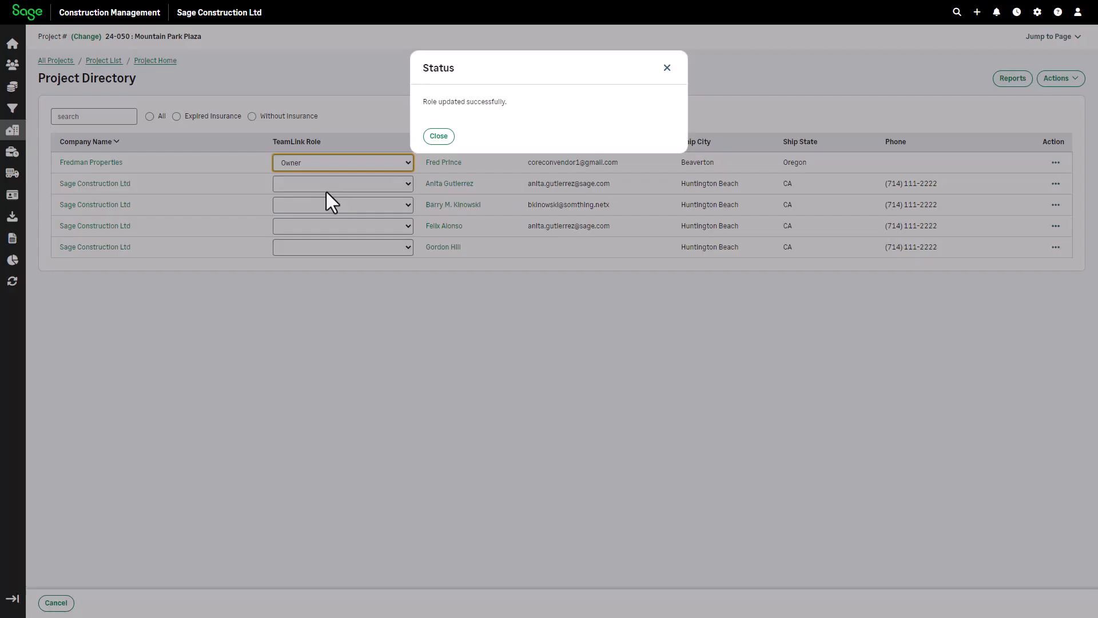
left_click(436, 137)
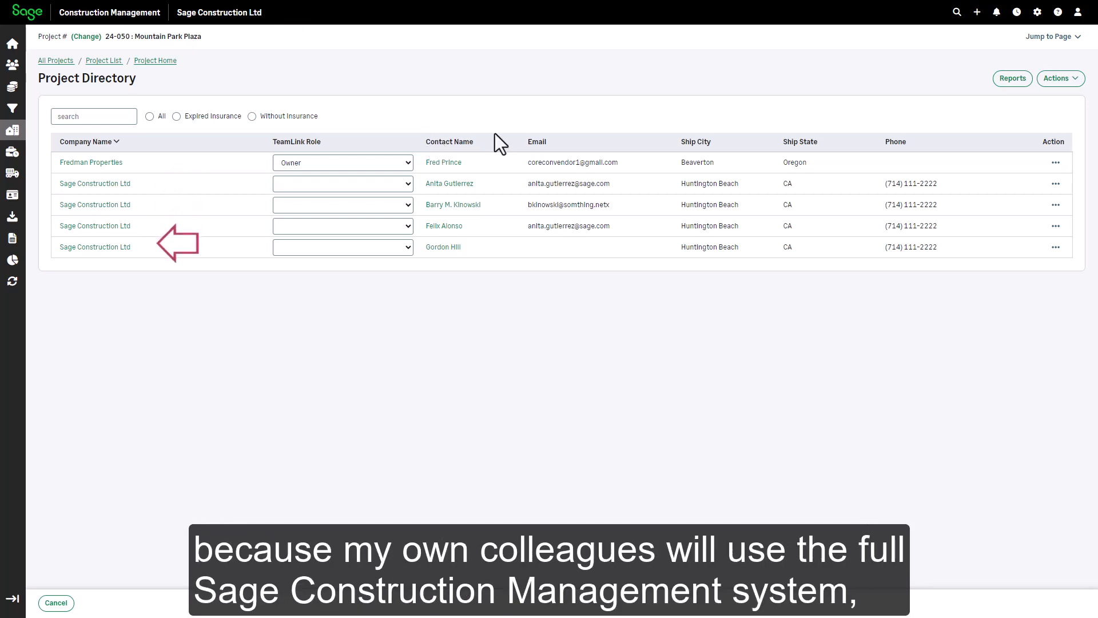
Step: Search Contact Management for "ear" and add all Earhart, Garcia, & Associates contacts to the project directory
left_click(1081, 82)
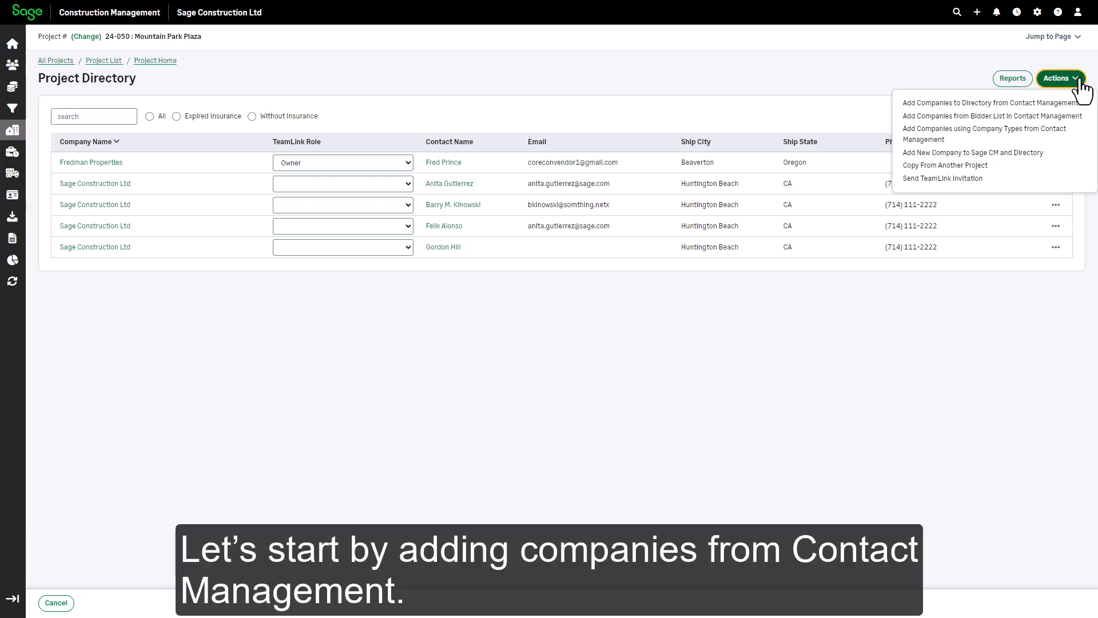
left_click(1034, 105)
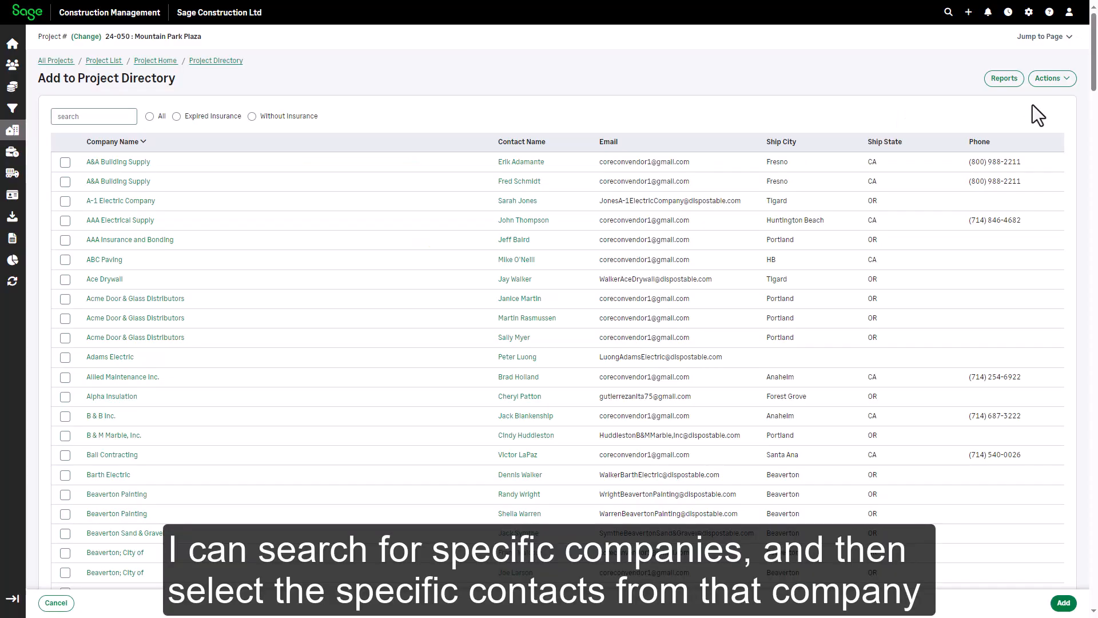
left_click(85, 121)
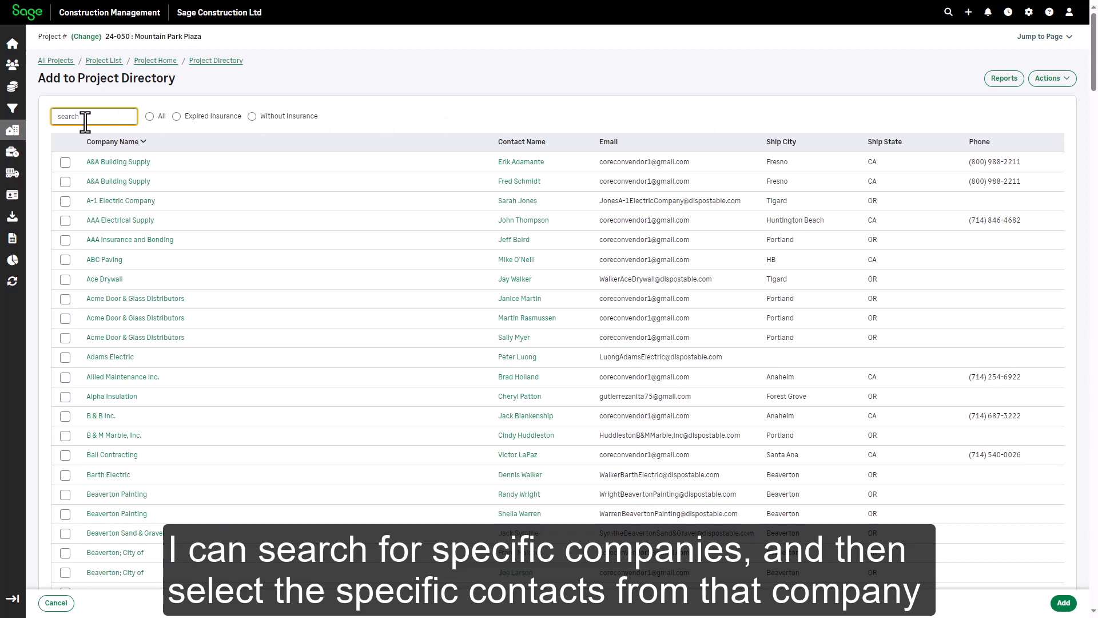
type("ear")
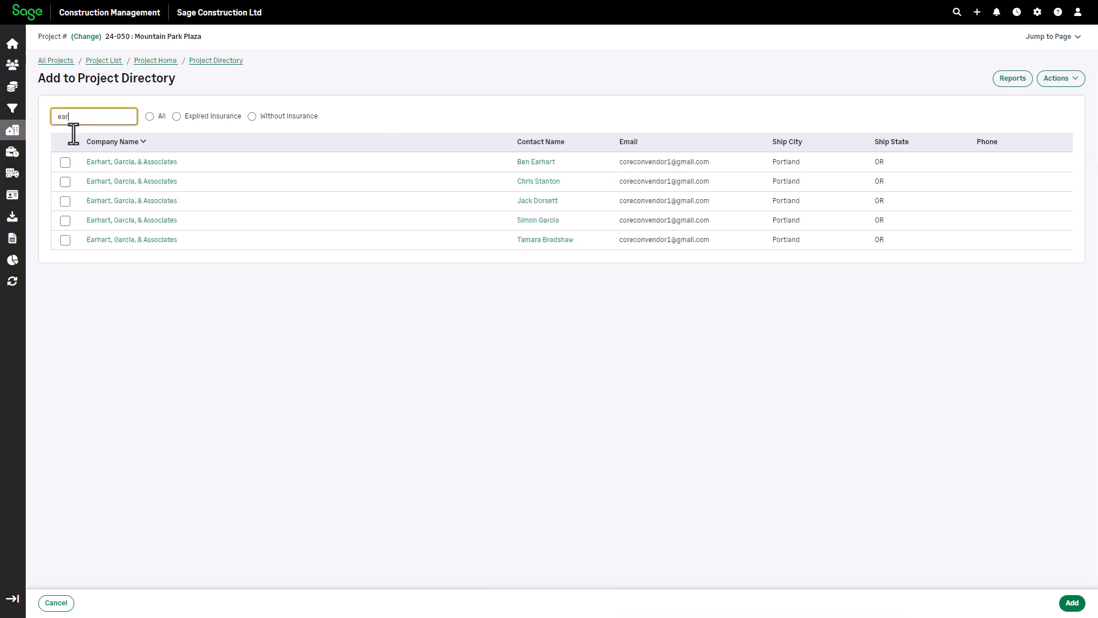
left_click(65, 162)
left_click(1072, 603)
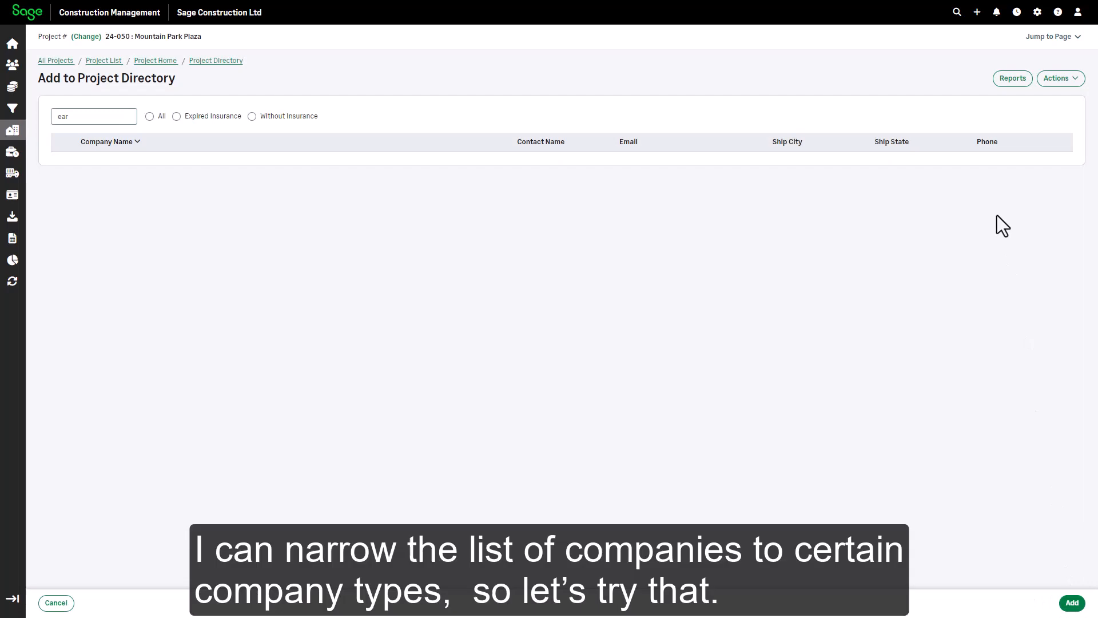
Step: Using the Architect company type, add both Dimster & Associates contacts to the project directory
left_click(1072, 81)
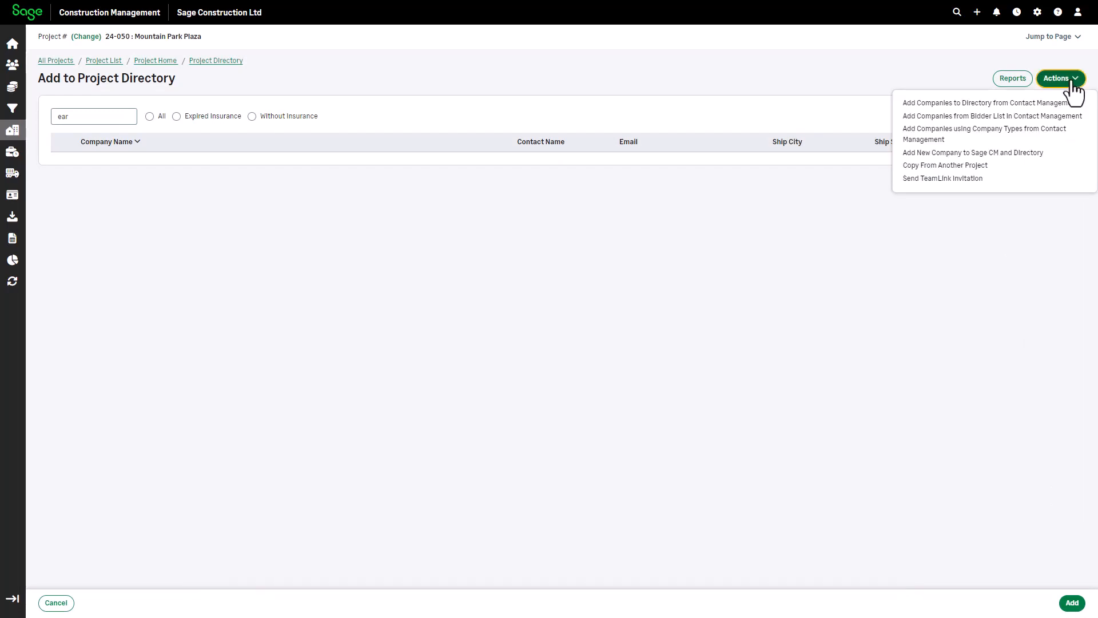
left_click(1028, 135)
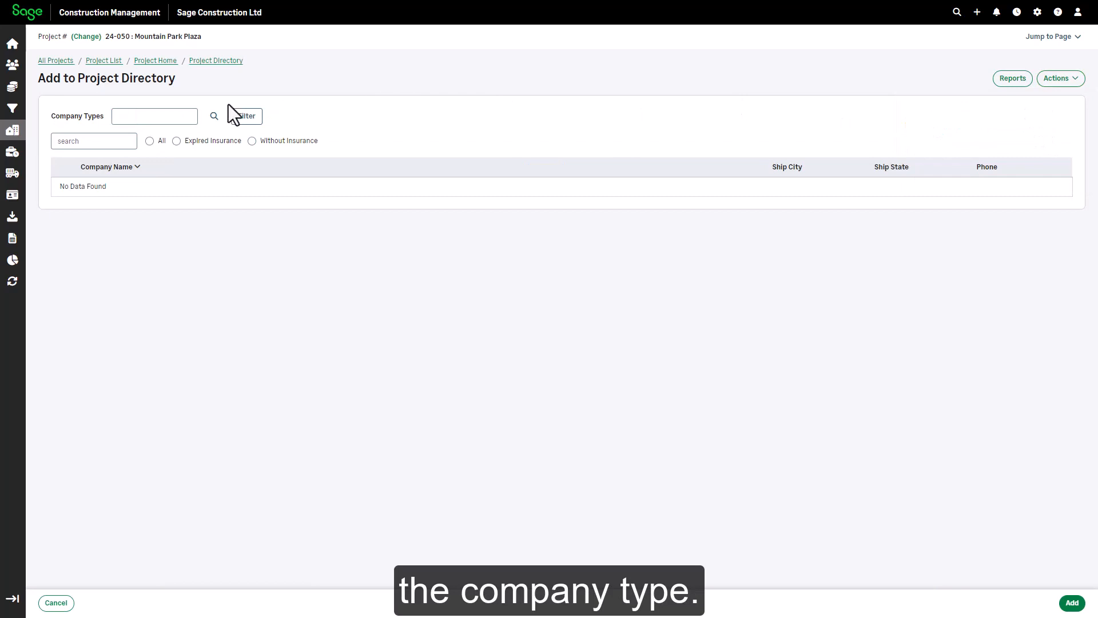
left_click(213, 117)
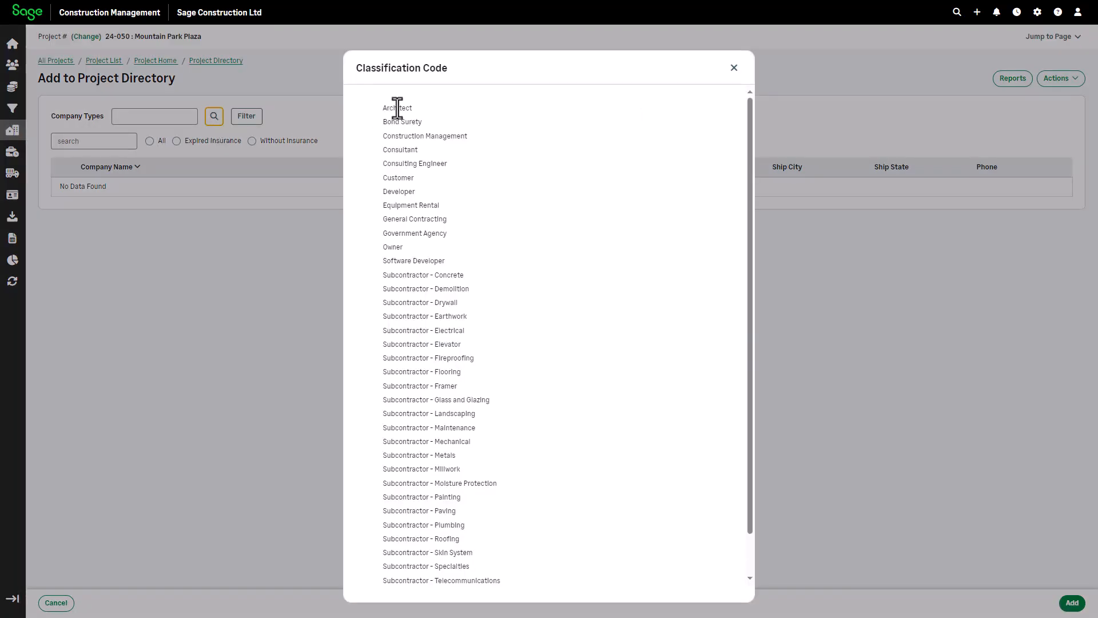
left_click(411, 112)
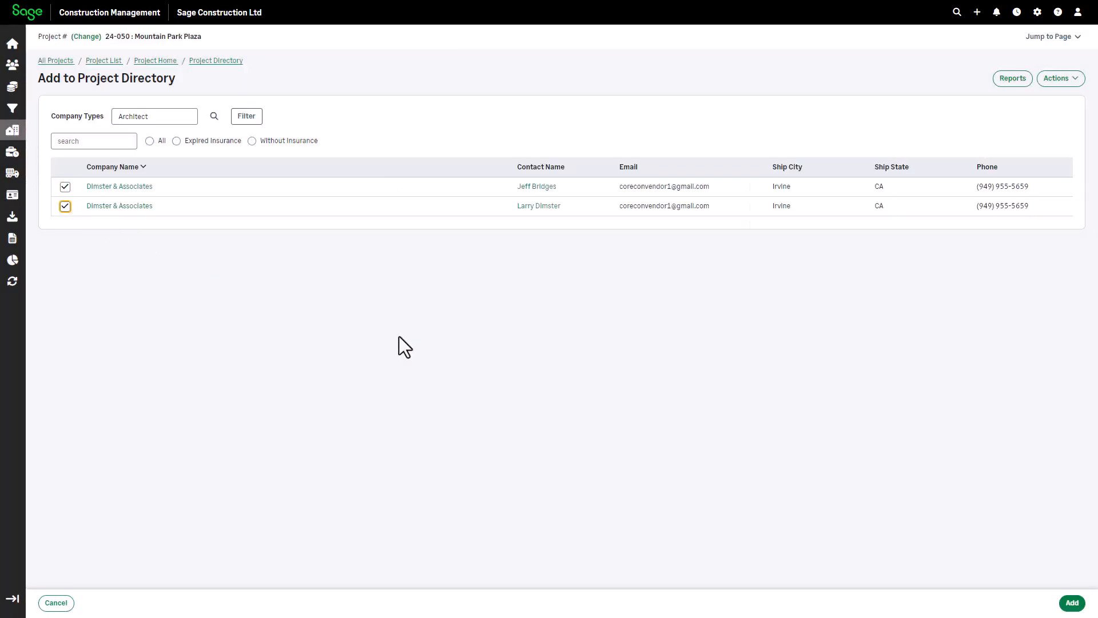
left_click(1070, 604)
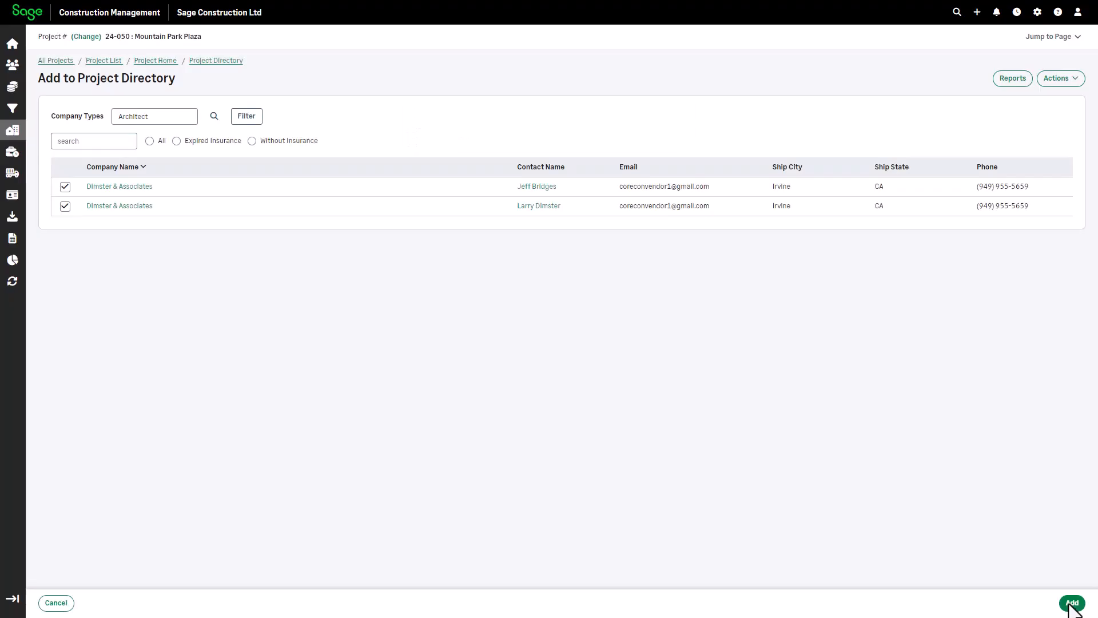
Step: Using the Subcontractor - Concrete company type, add the three Stika Concrete contacts to the project directory
left_click(214, 116)
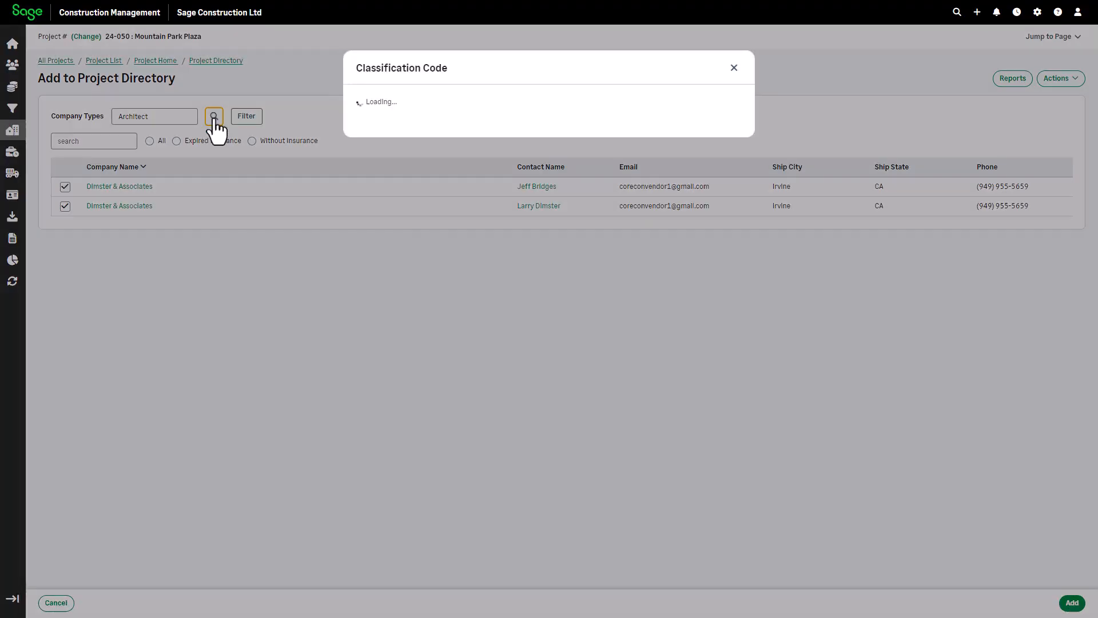
left_click(391, 275)
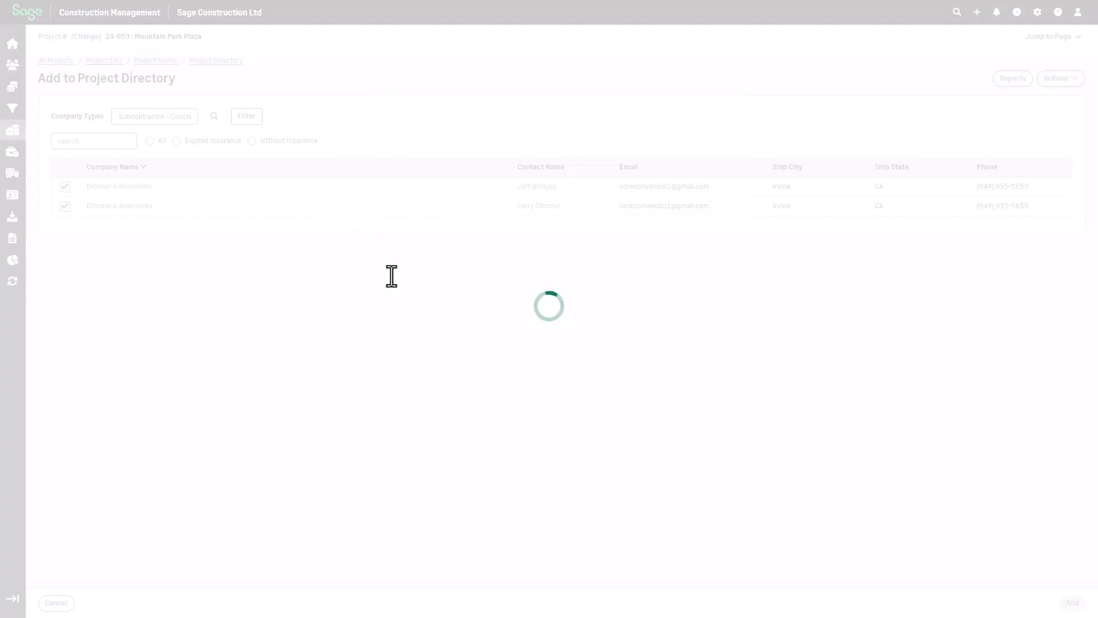
left_click(65, 245)
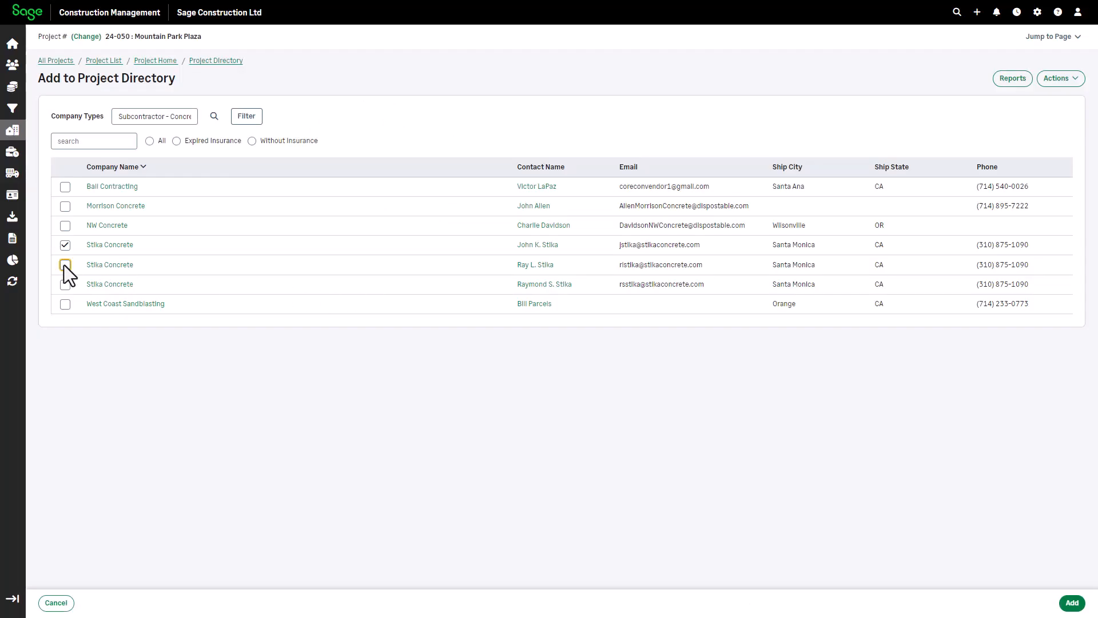
left_click(65, 265)
left_click(65, 285)
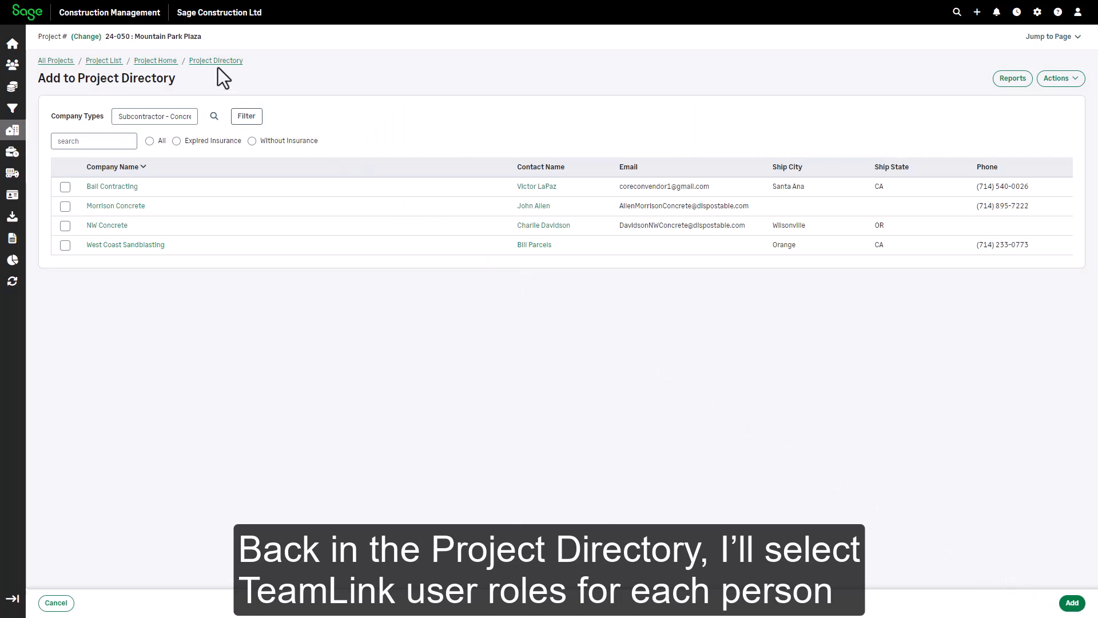
Step: Return to the Project Directory and assign the Architect TeamLink role to both Dimster & Associates contacts
left_click(209, 61)
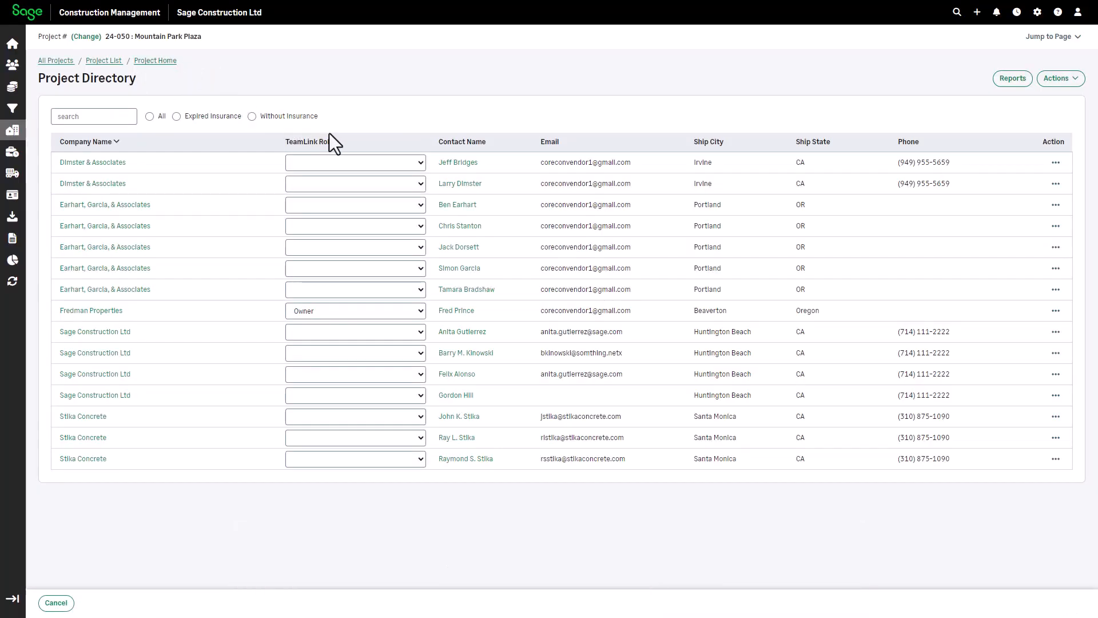
left_click(417, 164)
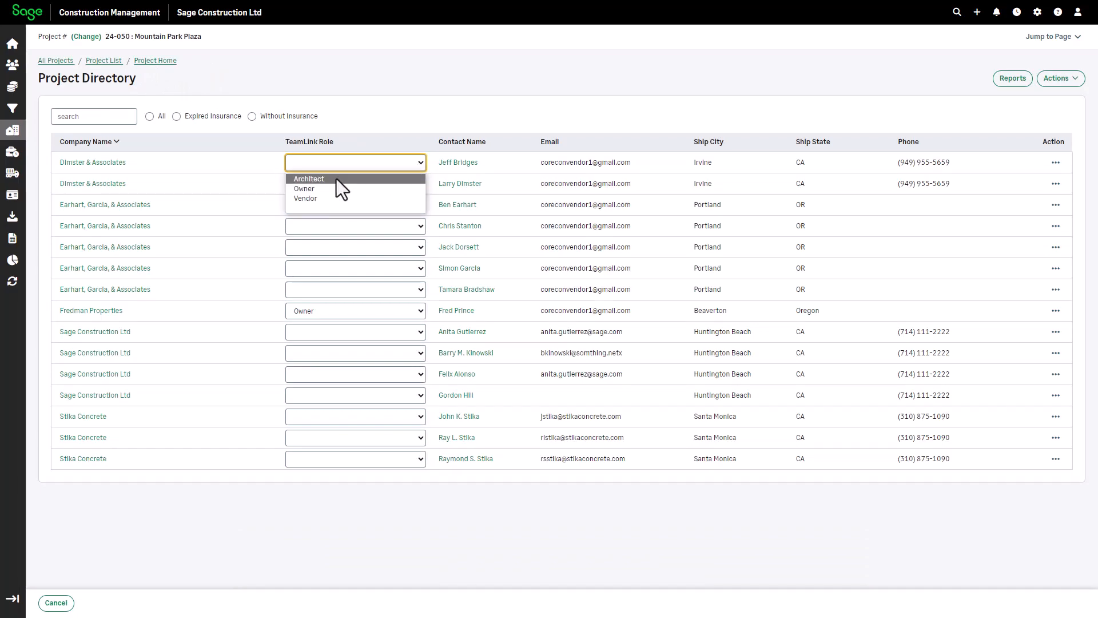
left_click(336, 179)
left_click(442, 138)
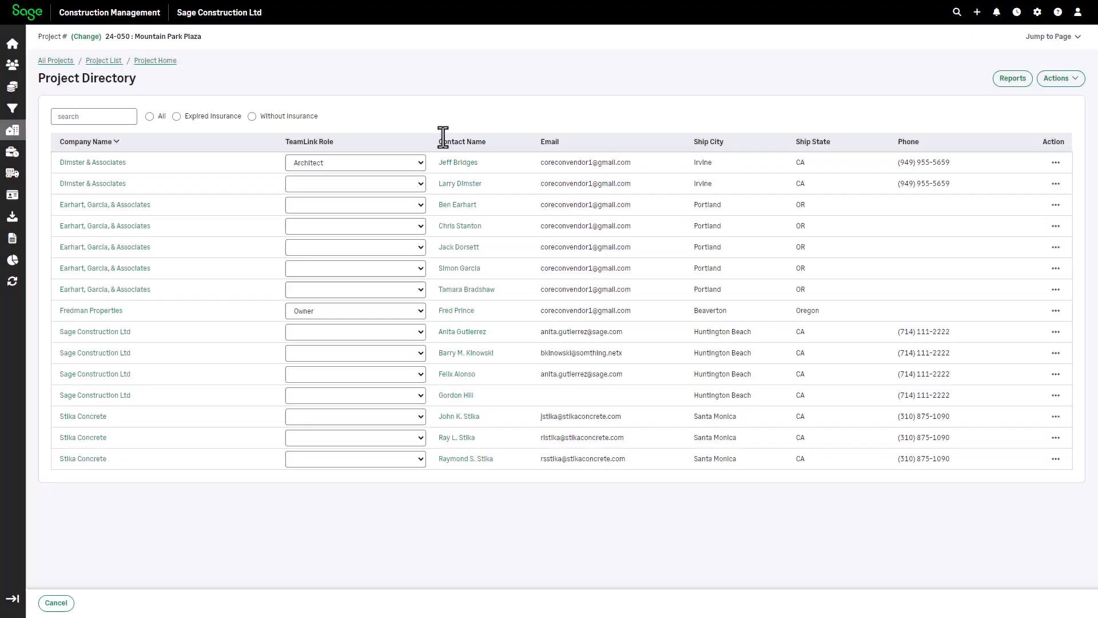
left_click(418, 183)
left_click(325, 202)
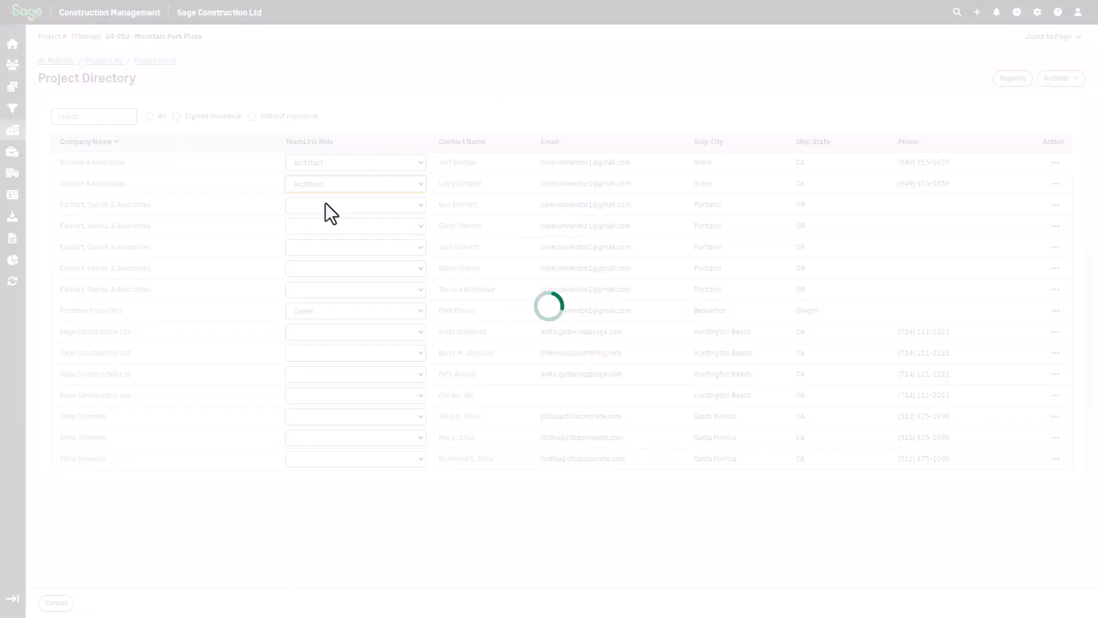
left_click(430, 136)
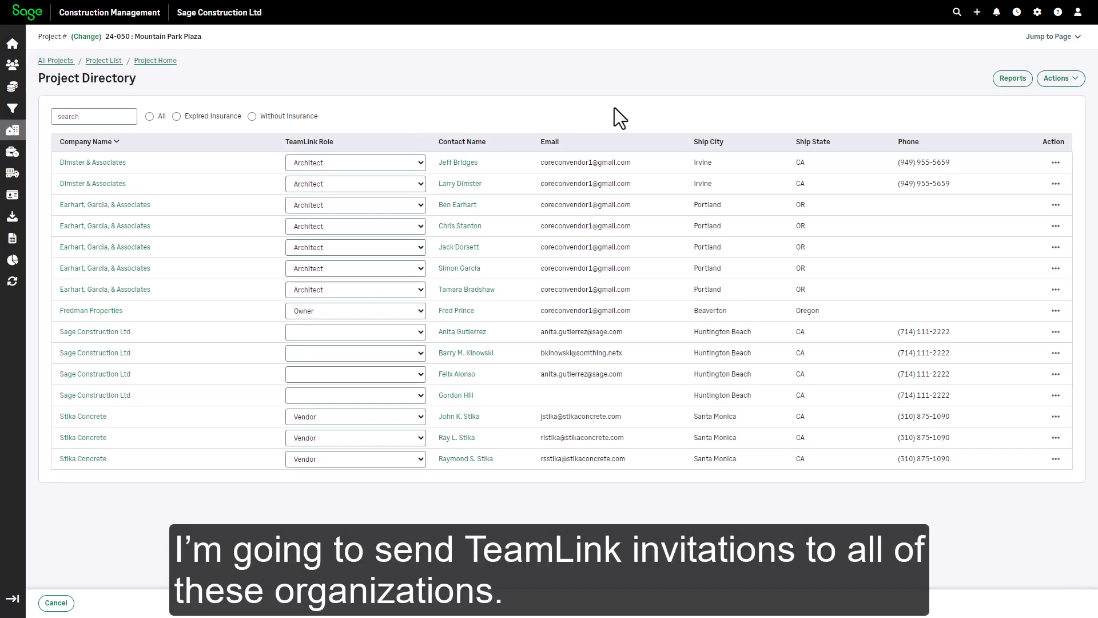
Step: Start a TeamLink invitation from the project directory and set its recipient role filter to All
left_click(1064, 79)
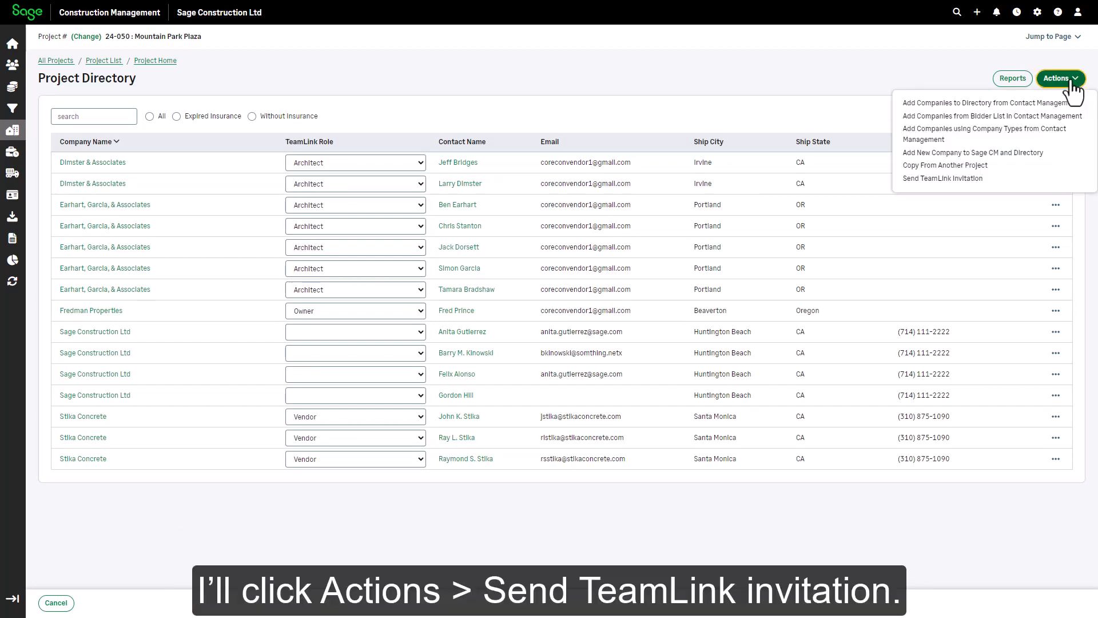
left_click(921, 179)
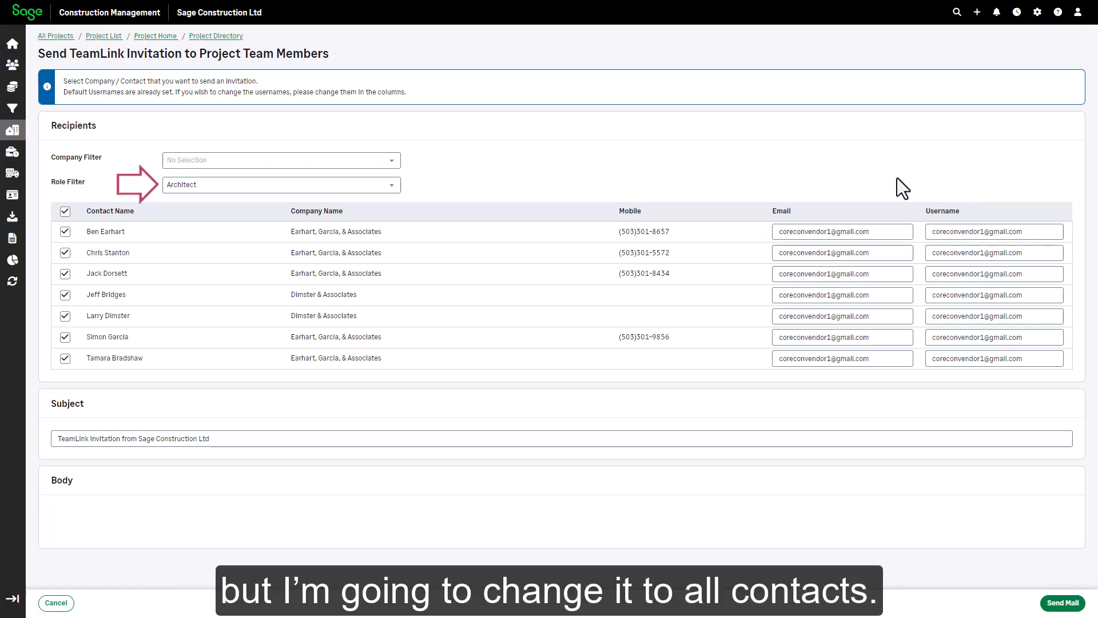
left_click(393, 192)
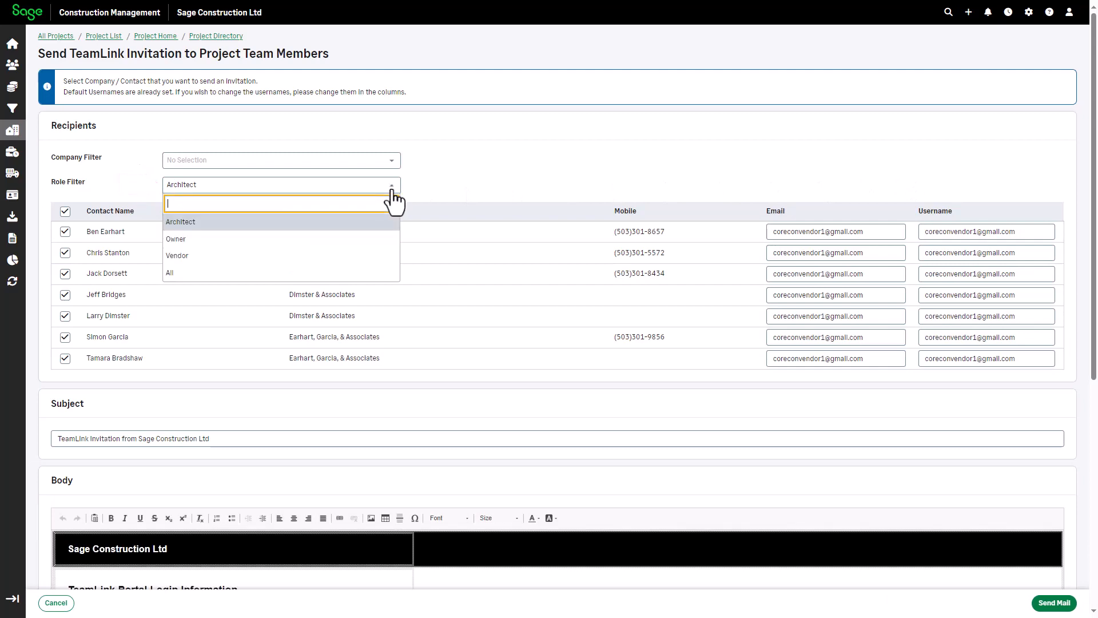
left_click(295, 273)
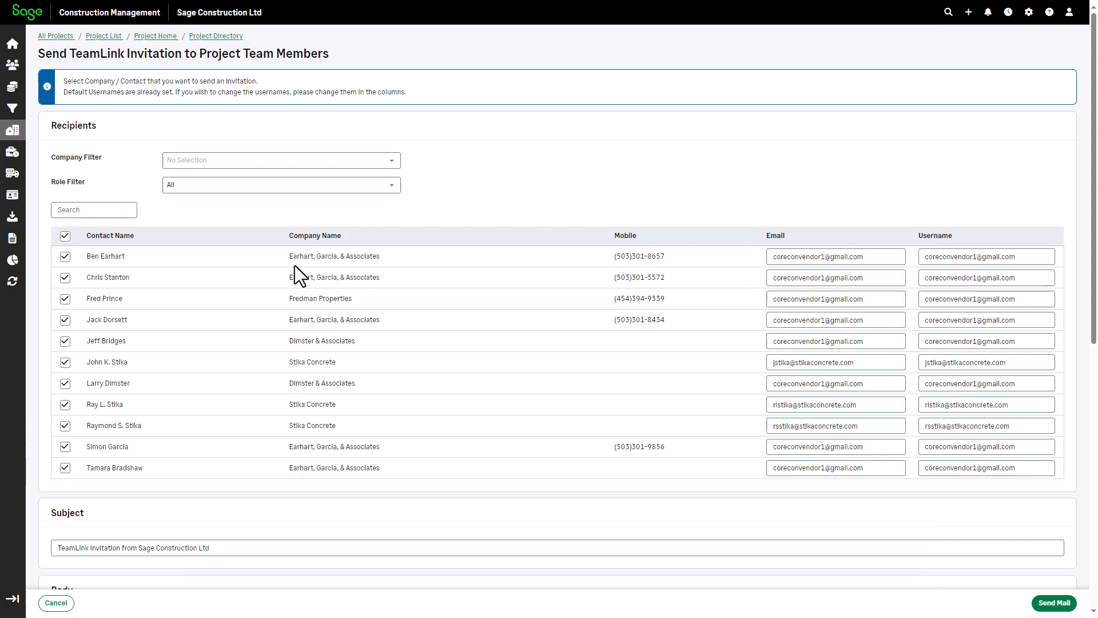
Step: Review the invitation's subject and body, send it to the selected contacts, and return to the Project Directory
scroll(1093, 350, "down", 4)
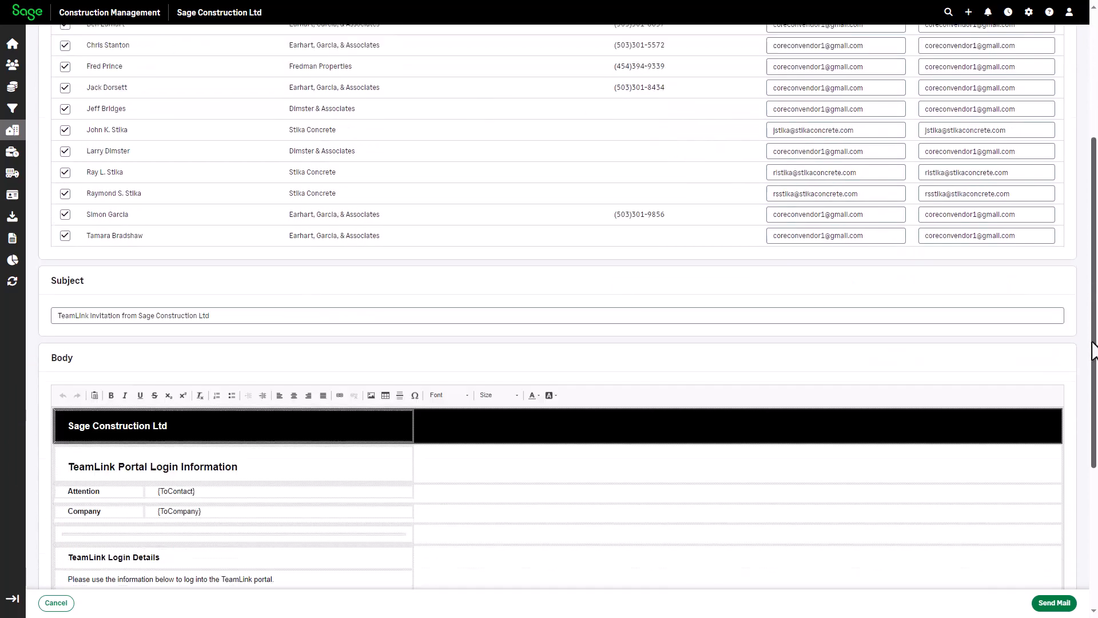
scroll(1093, 350, "down", 5)
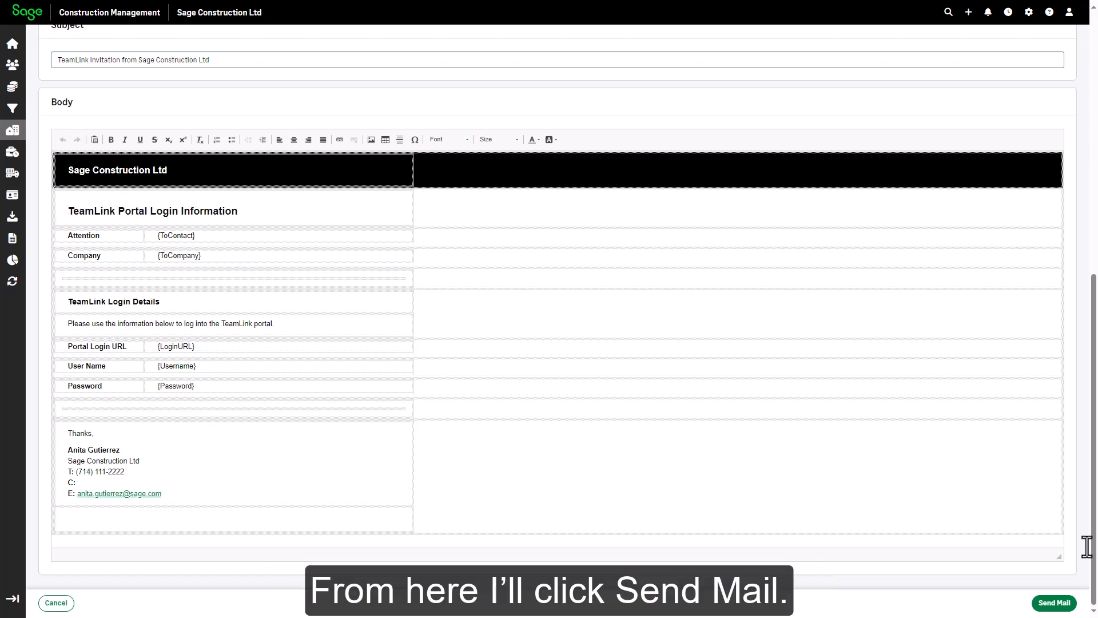
left_click(1054, 604)
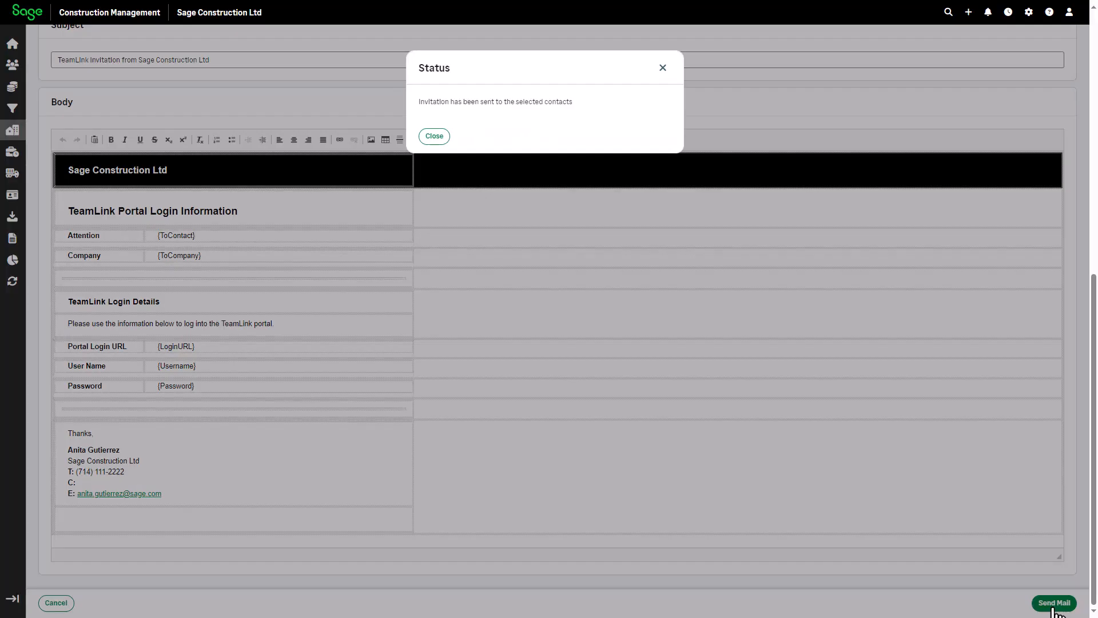
left_click(433, 137)
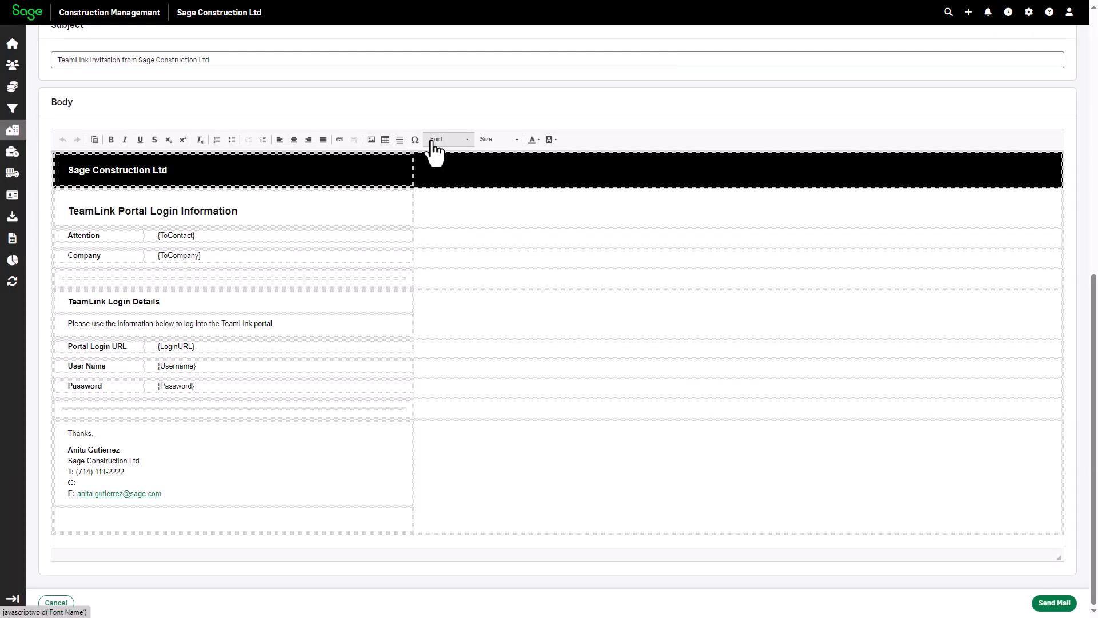
scroll(1090, 349, "up", 9)
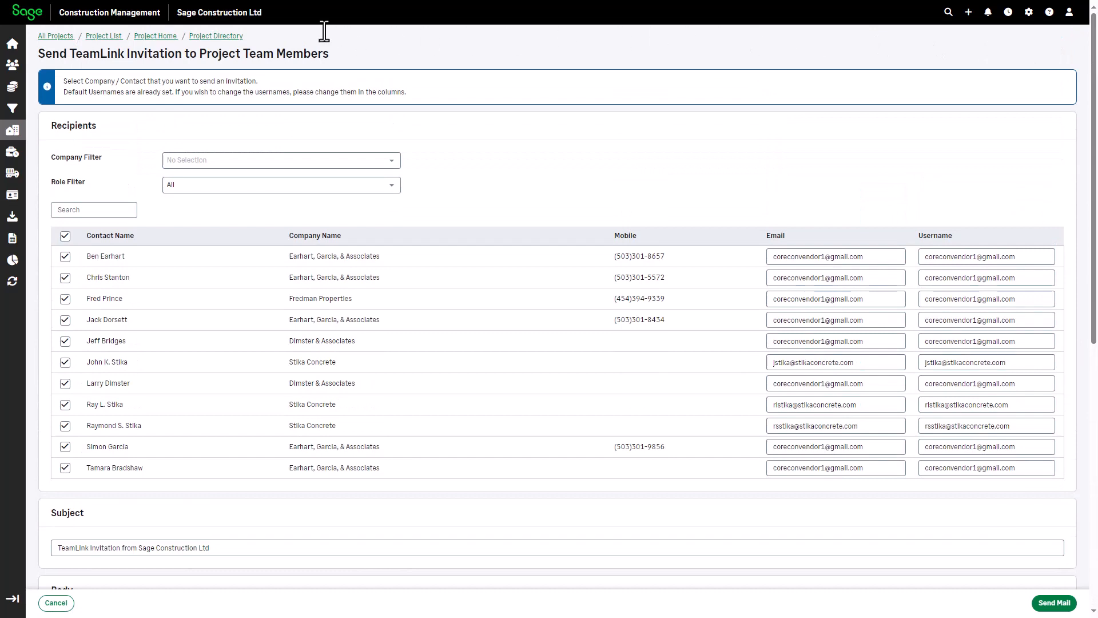
left_click(207, 37)
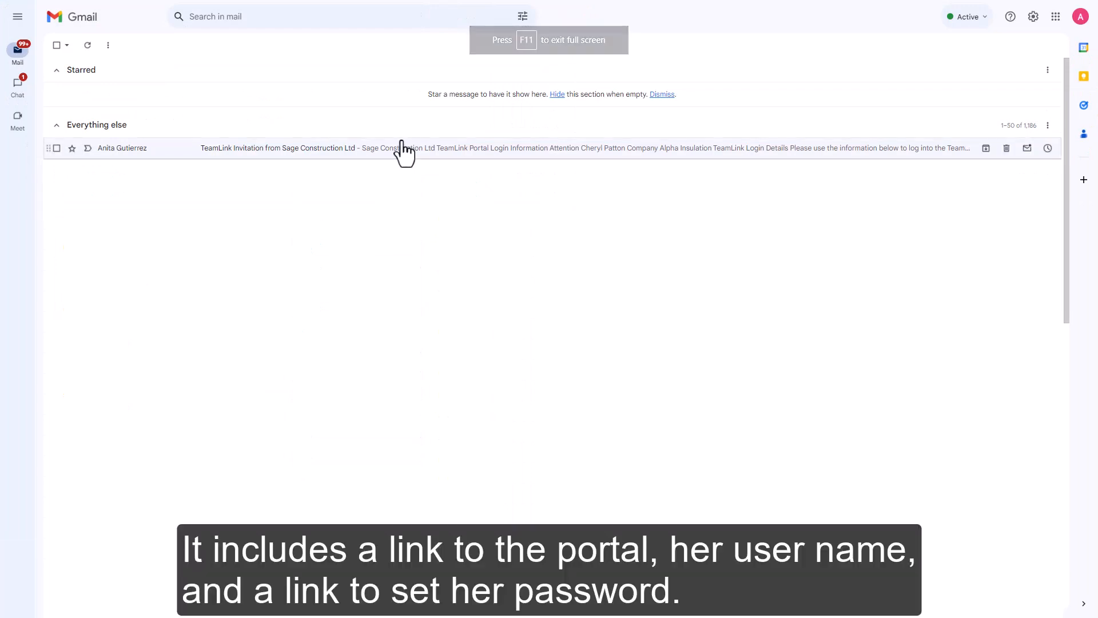
Step: From the TeamLink invitation e-mail in Gmail, sign in to the TeamLink portal and open project 24-050 Mountain Park Plaza
left_click(400, 148)
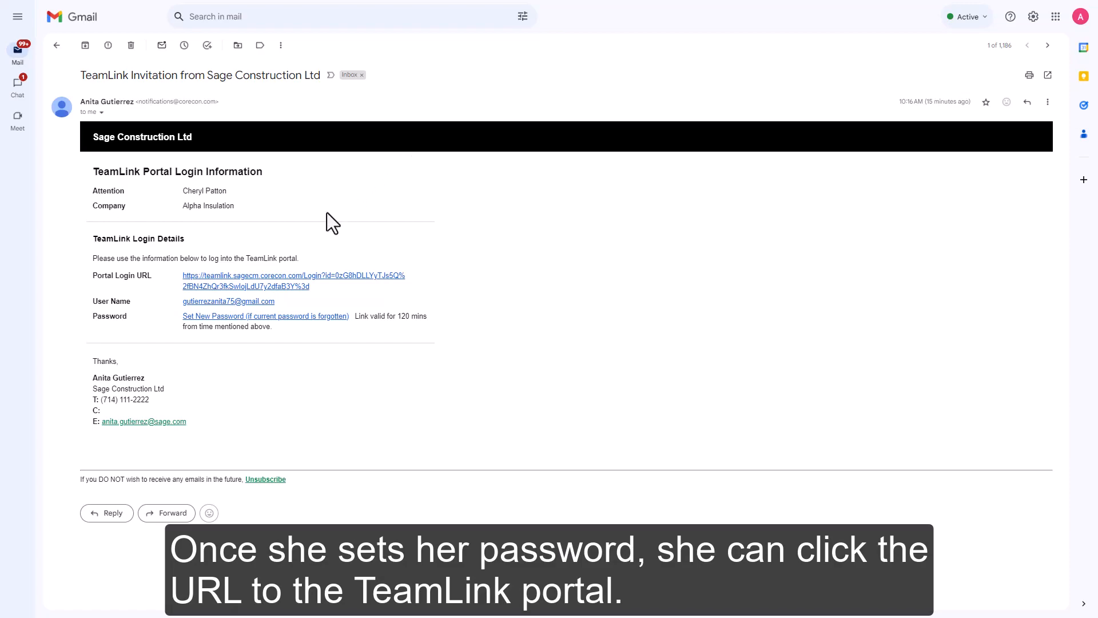
left_click(273, 286)
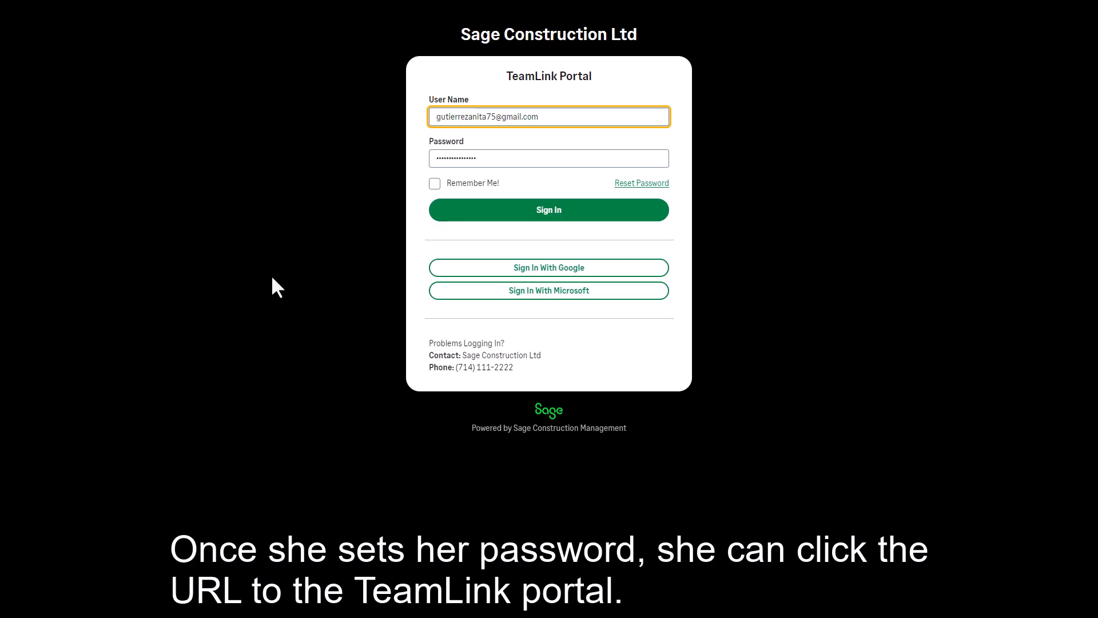
left_click(514, 214)
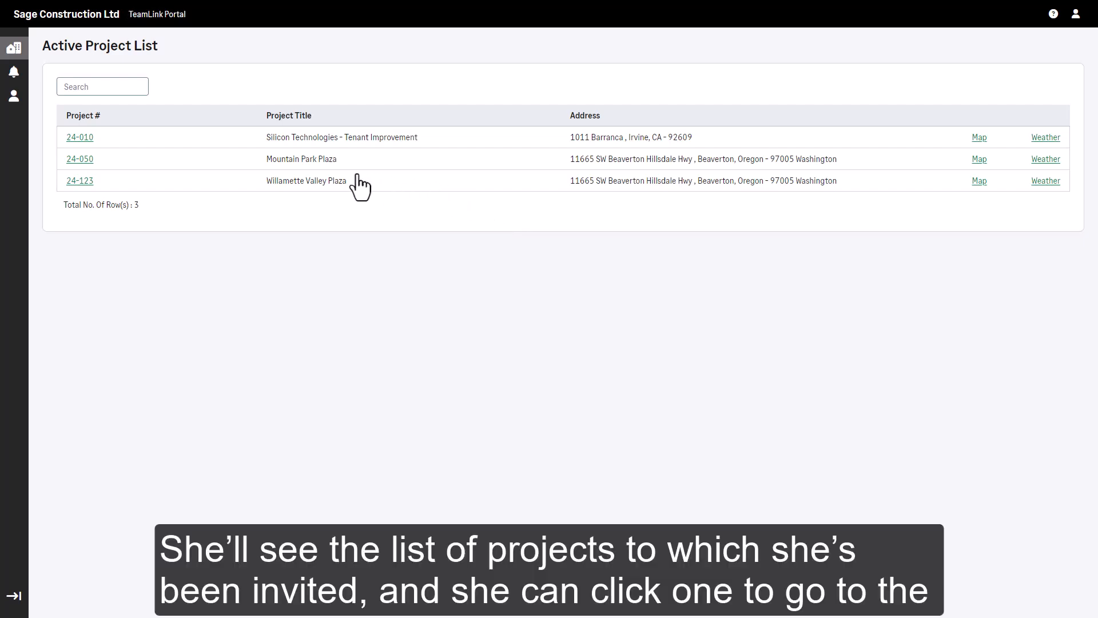
left_click(80, 159)
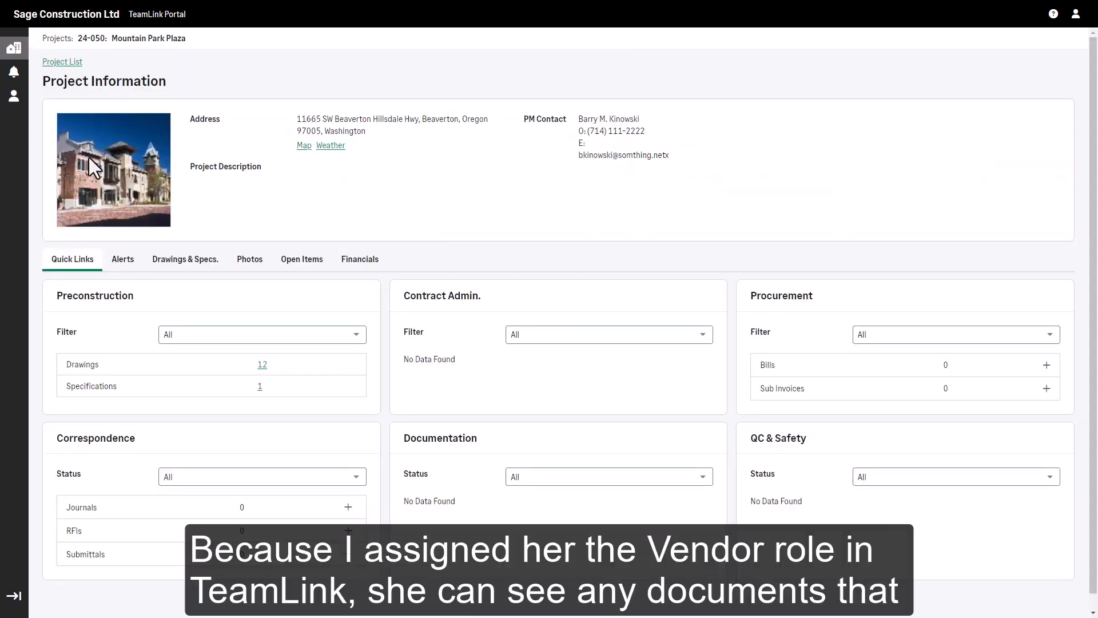